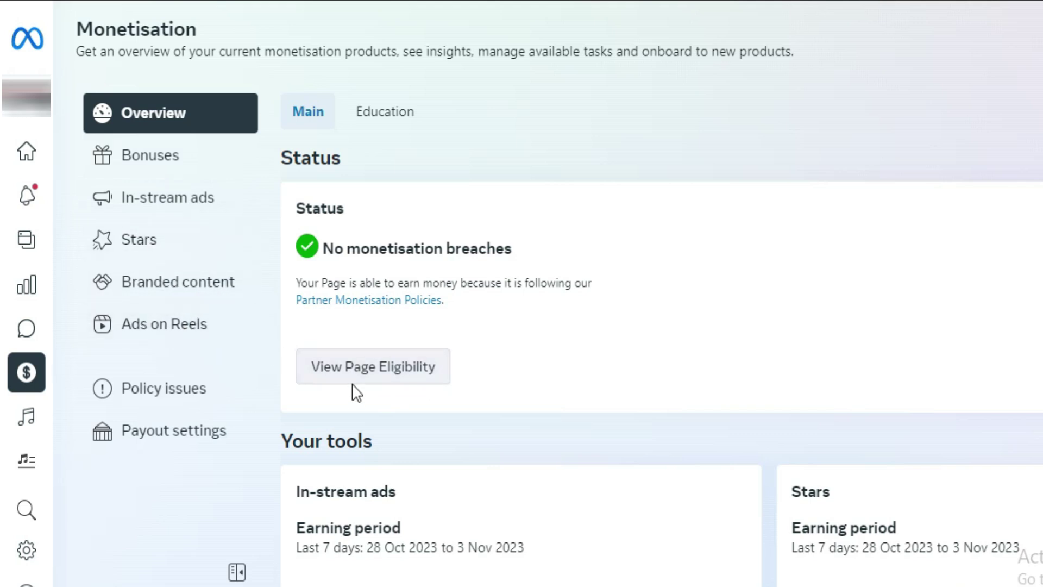
- Open the Page eligibility details and expand the other monetisation tools
left_click(336, 375)
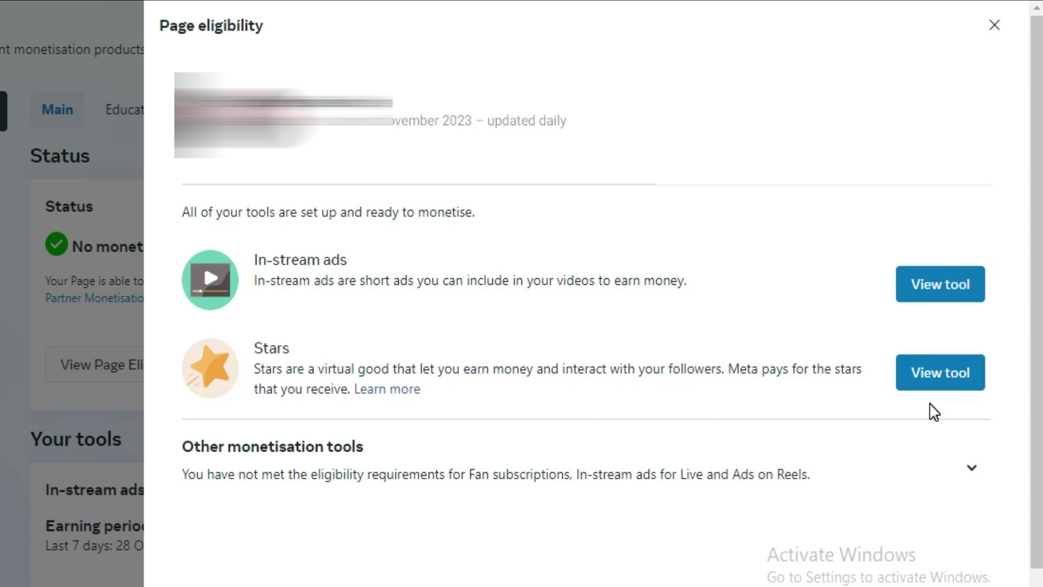
left_click(972, 468)
scroll(503, 463, "down", 4)
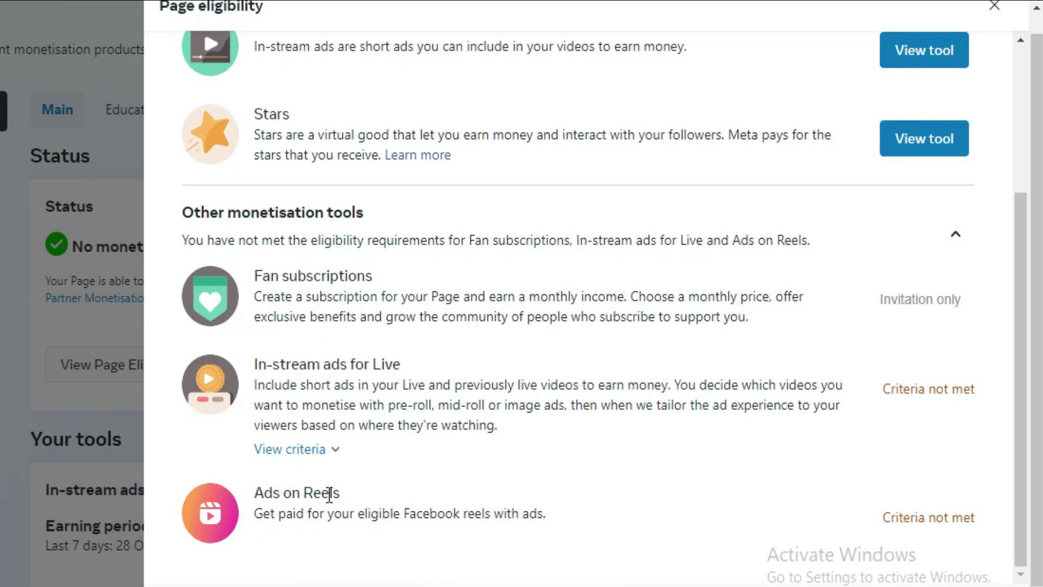
- Check the Ads on Reels entry and its eligibility status, and close the Page eligibility details
left_click_drag(879, 511, 978, 511)
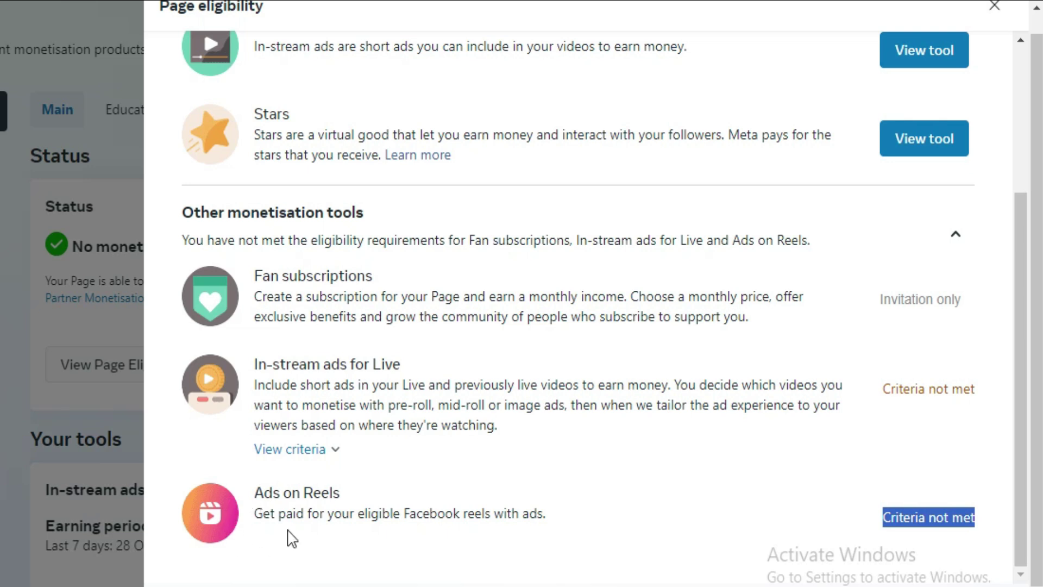
left_click(285, 547)
left_click_drag(247, 499, 562, 526)
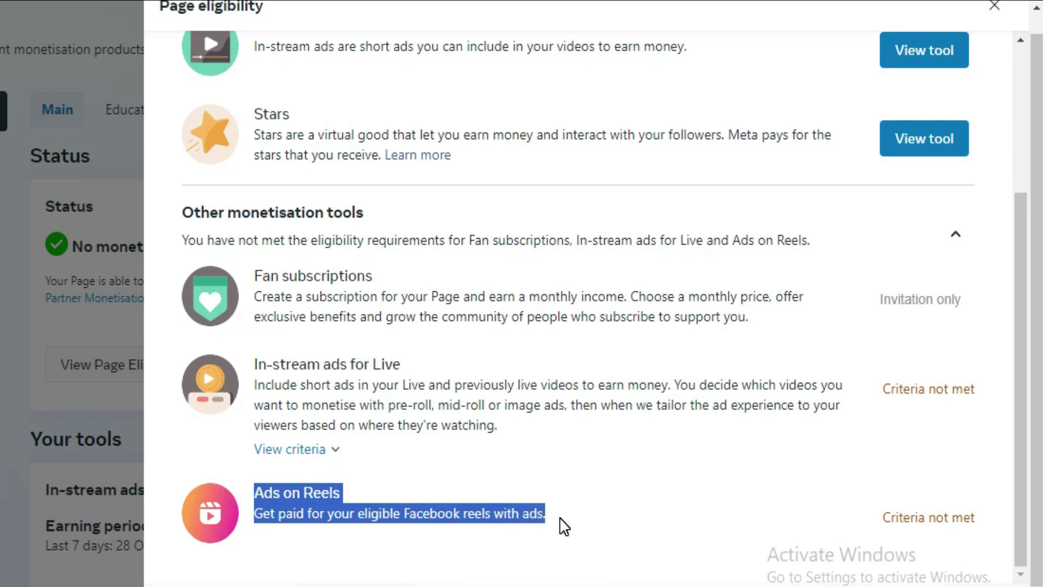
left_click(447, 557)
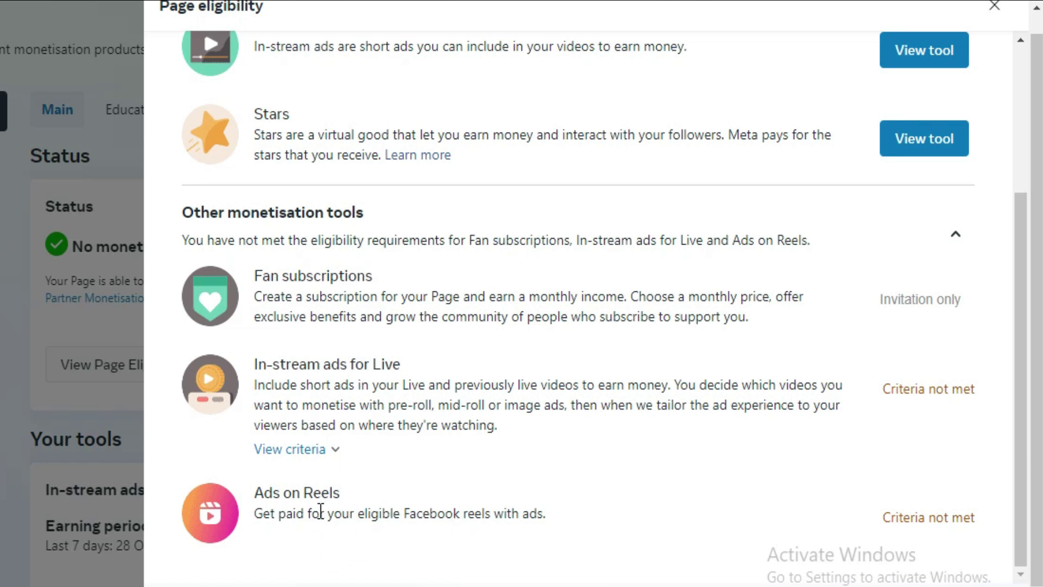
scroll(565, 394, "up", 4)
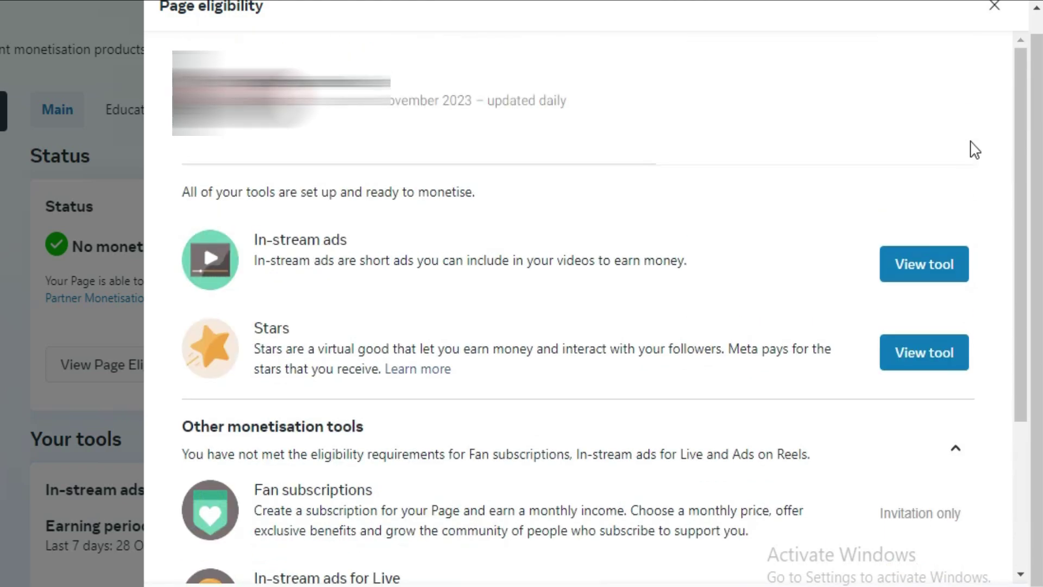
left_click(994, 8)
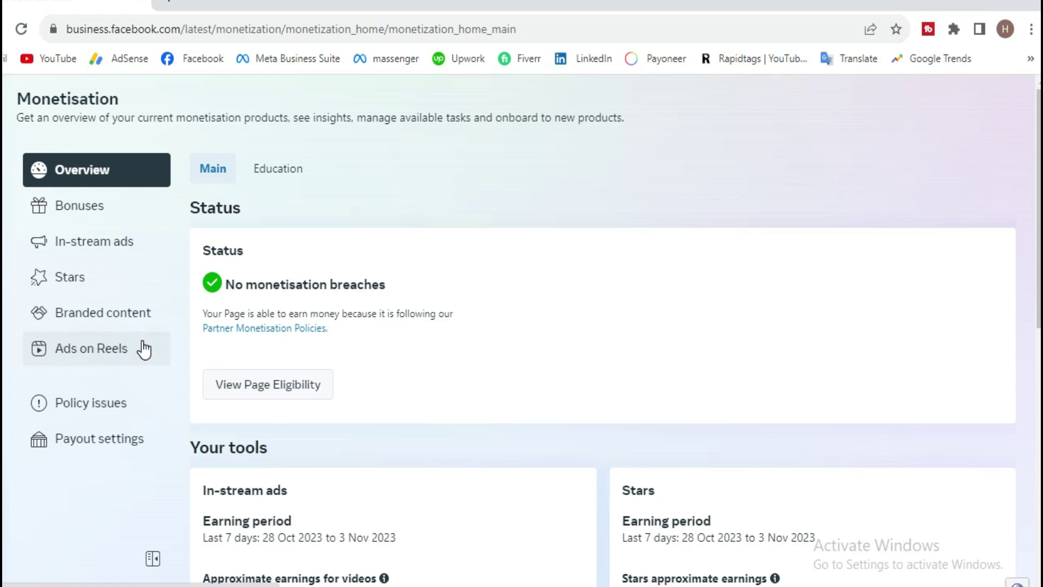
- Open the Ads on Reels monetisation page and examine the default ads on Reels settings
left_click(85, 357)
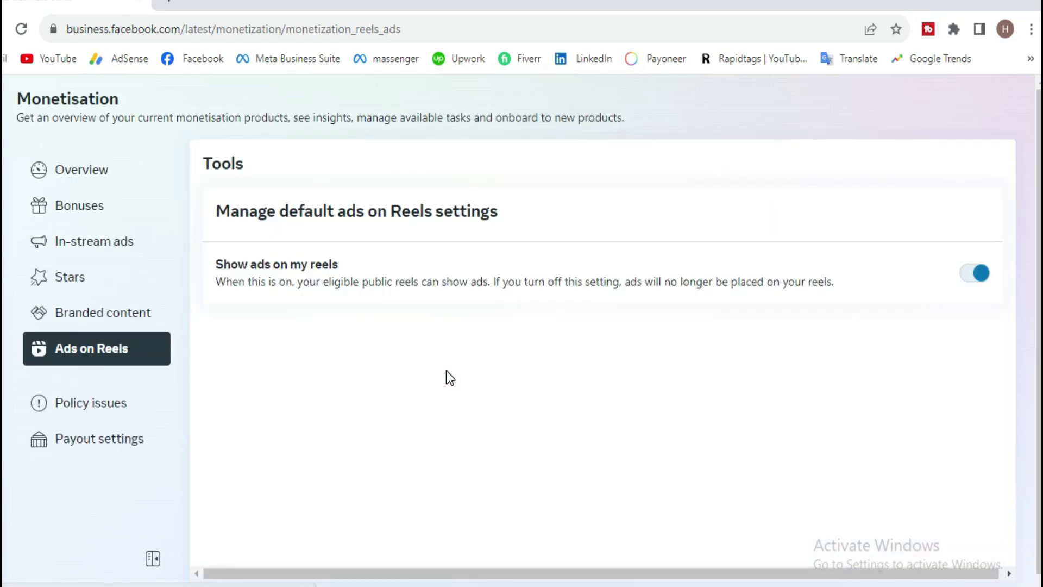
left_click(1004, 256)
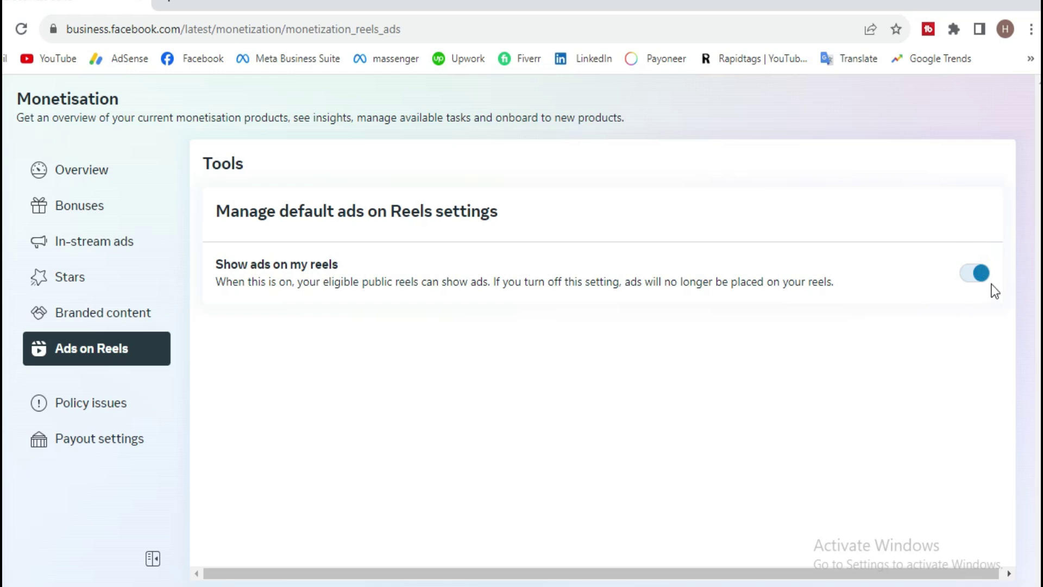
left_click(217, 212)
left_click_drag(218, 213, 532, 216)
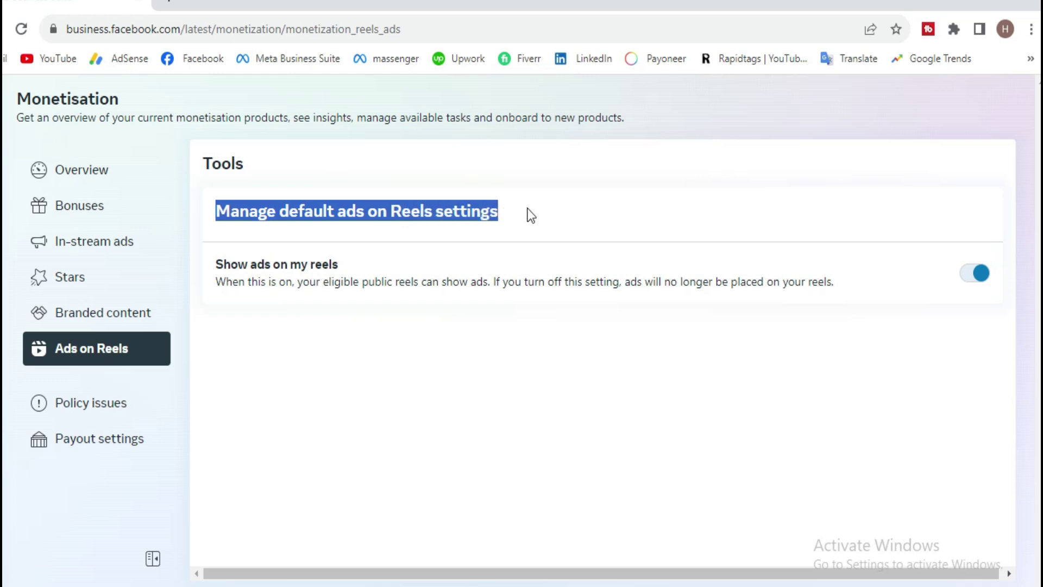
left_click(429, 214)
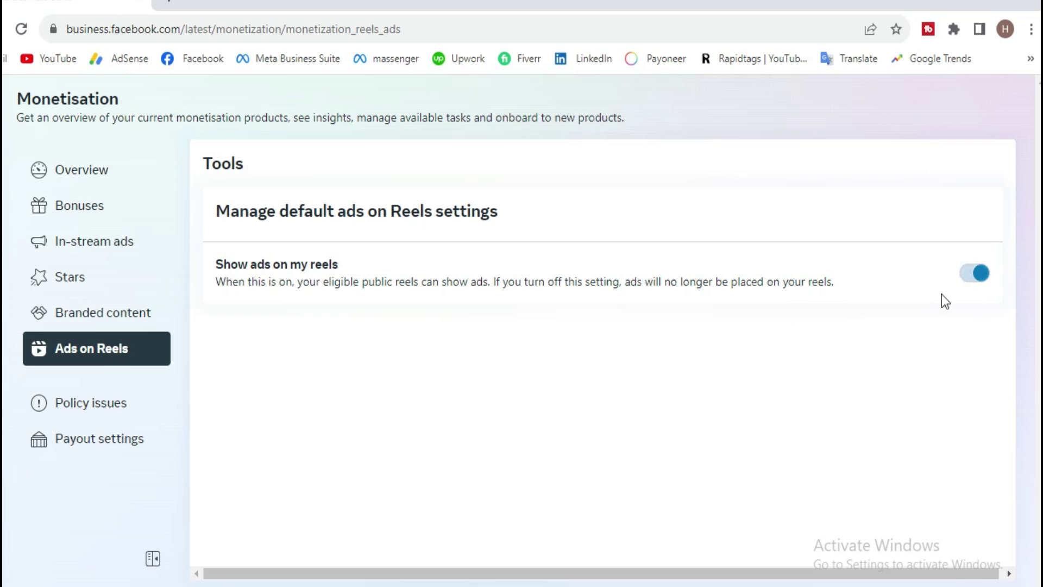
- Read the description of the Show ads on my reels setting phrase by phrase
left_click_drag(209, 264, 323, 265)
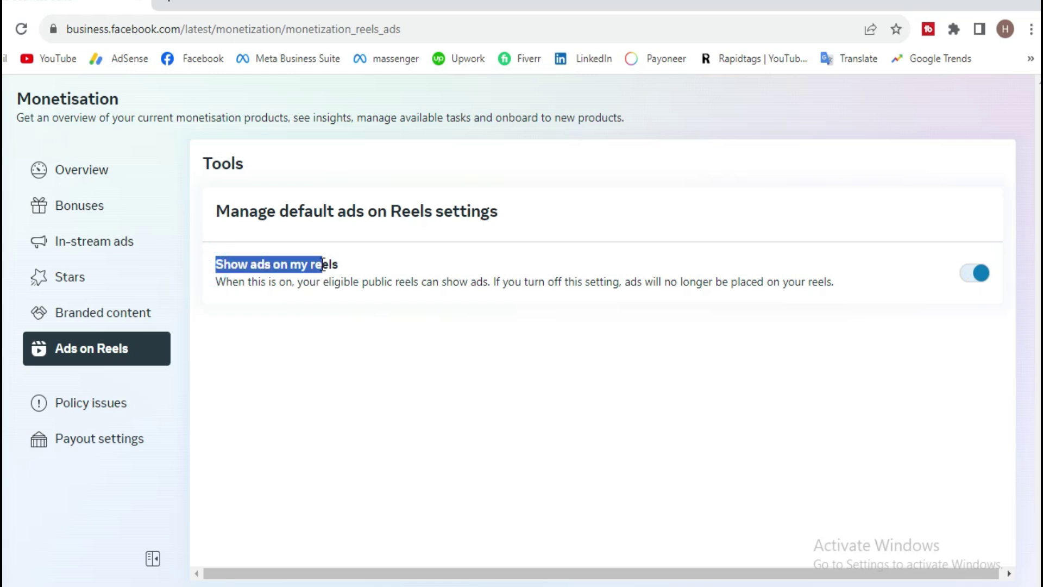
left_click(377, 336)
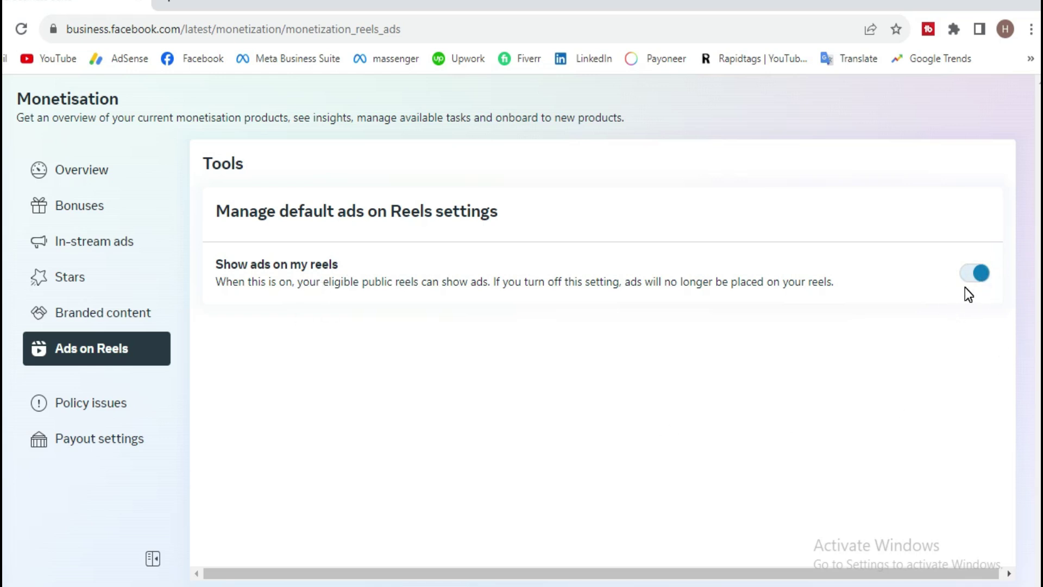
left_click_drag(216, 285, 294, 283)
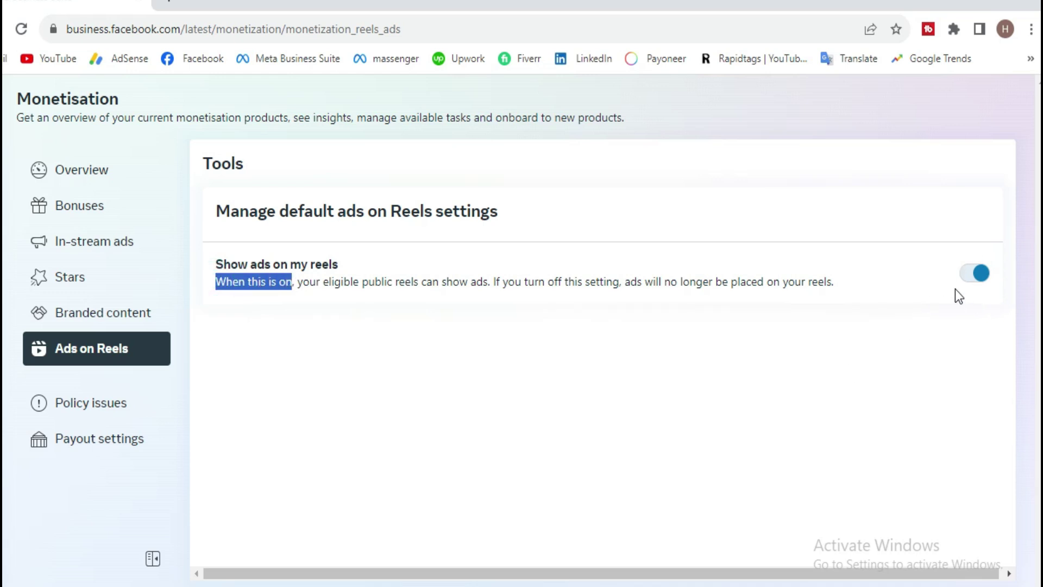
left_click(310, 326)
left_click_drag(297, 282, 491, 284)
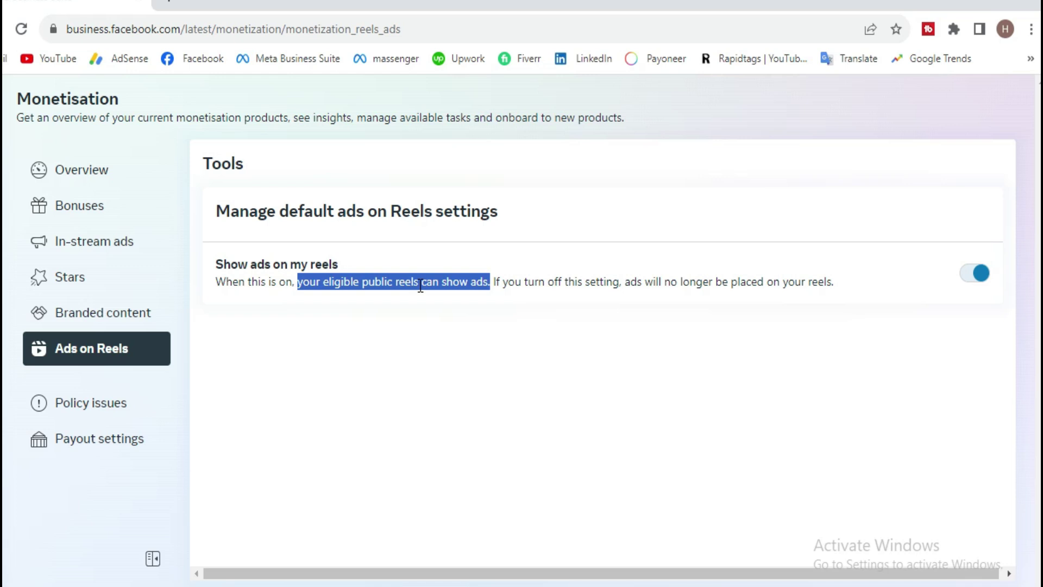
left_click(546, 330)
left_click_drag(495, 283, 623, 285)
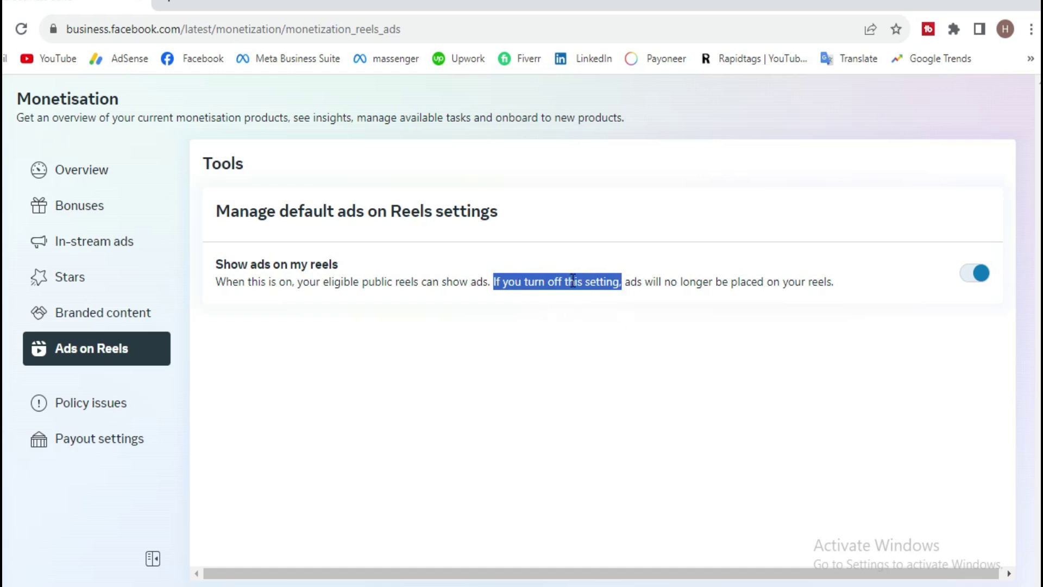
left_click_drag(625, 282, 849, 285)
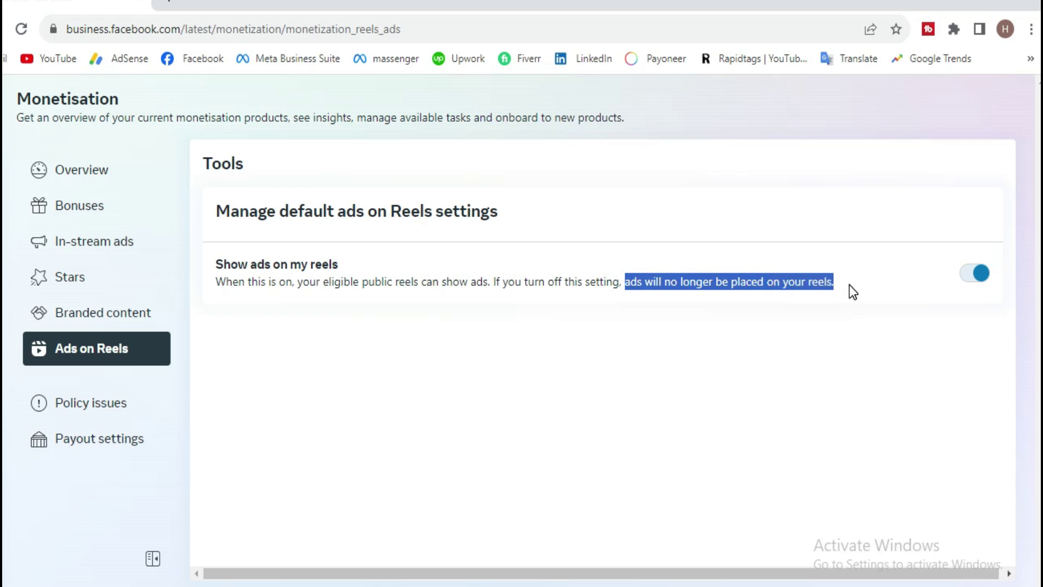
left_click(779, 355)
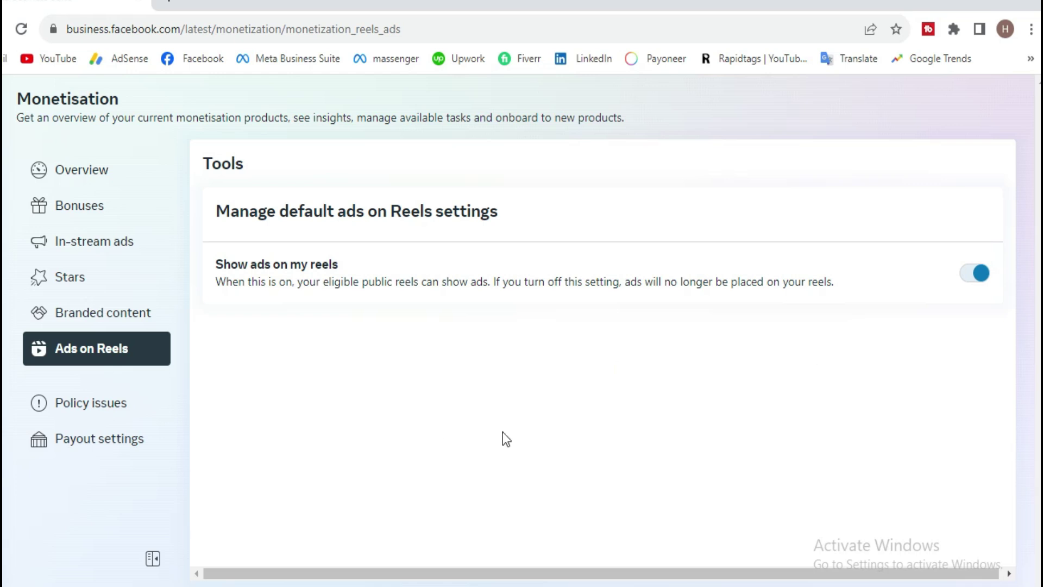
- Review the Show ads on my reels title together with its full description once more
scroll(940, 312, "right", 1)
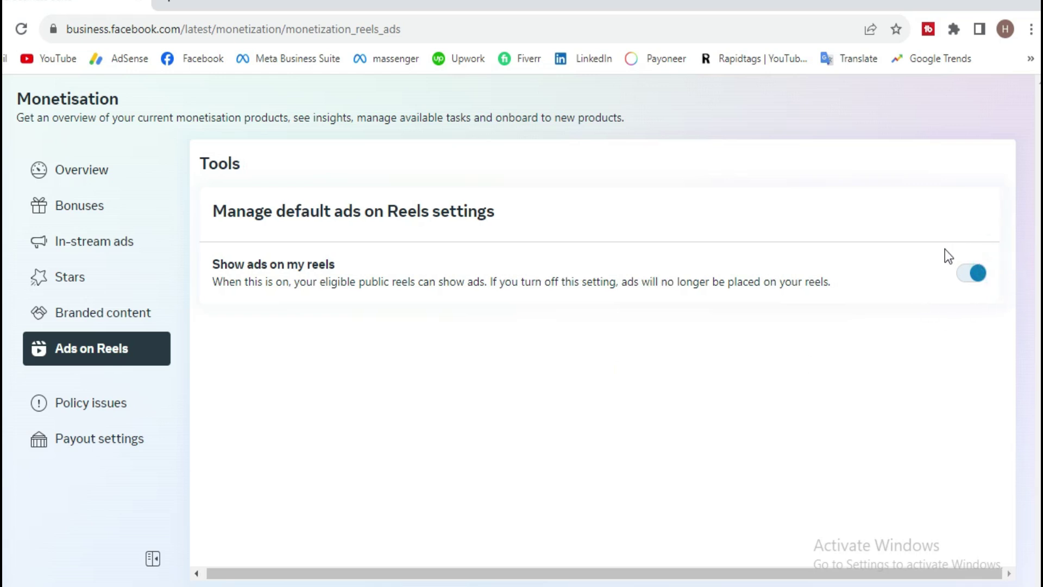
left_click_drag(210, 264, 377, 257)
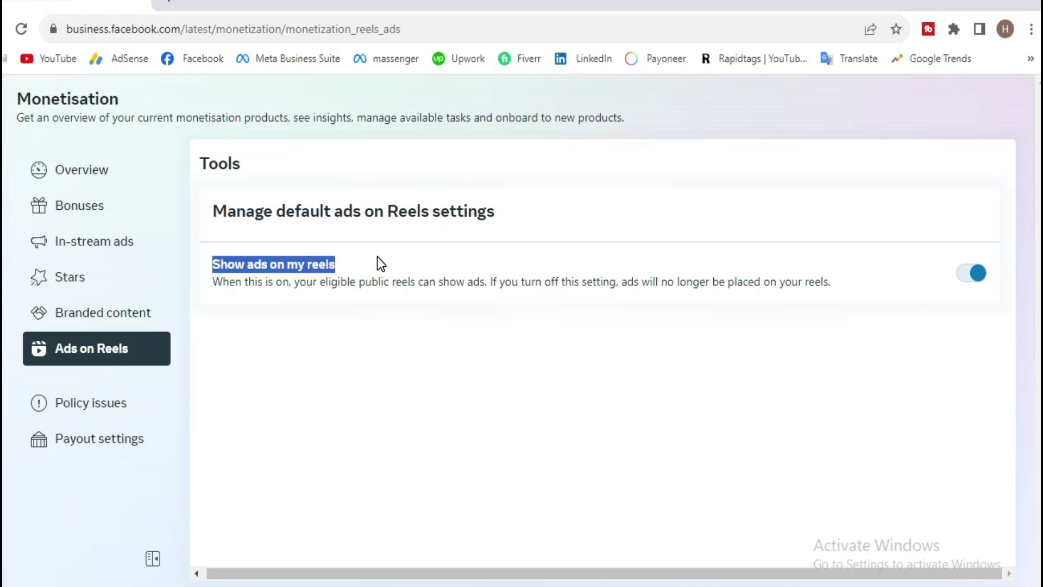
left_click_drag(823, 266, 846, 296)
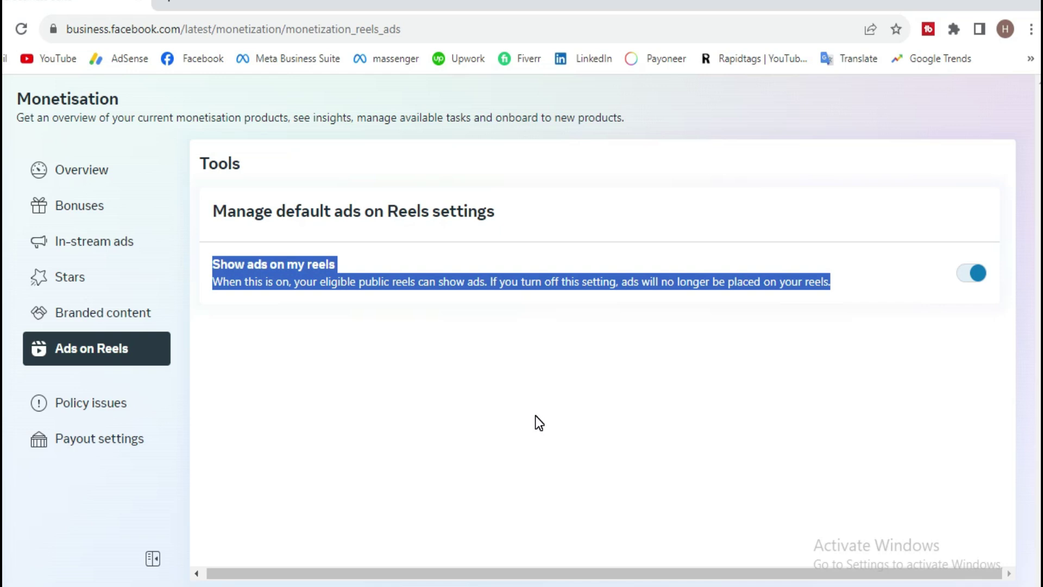
left_click(406, 282)
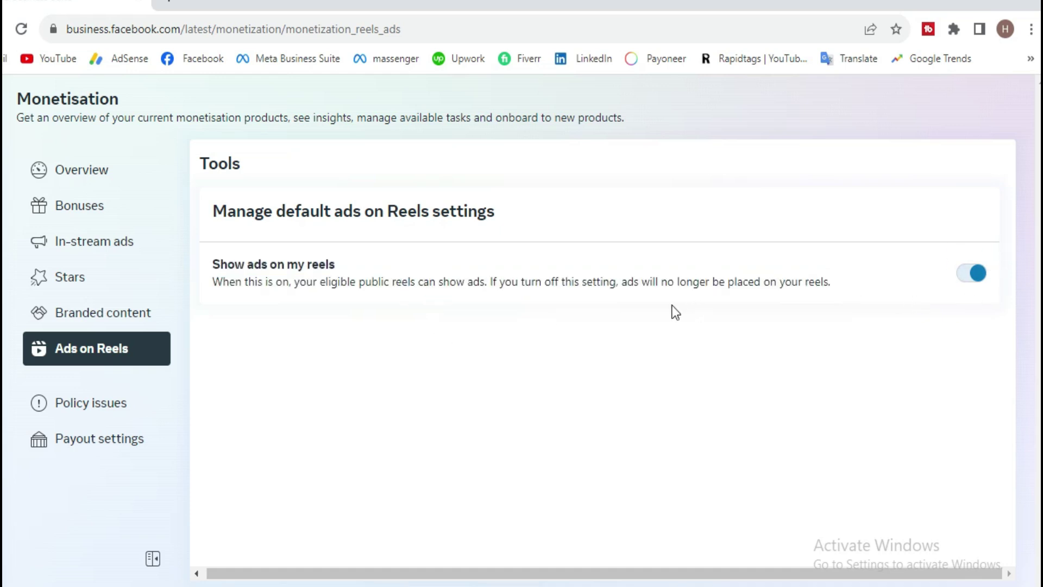
left_click_drag(207, 264, 286, 265)
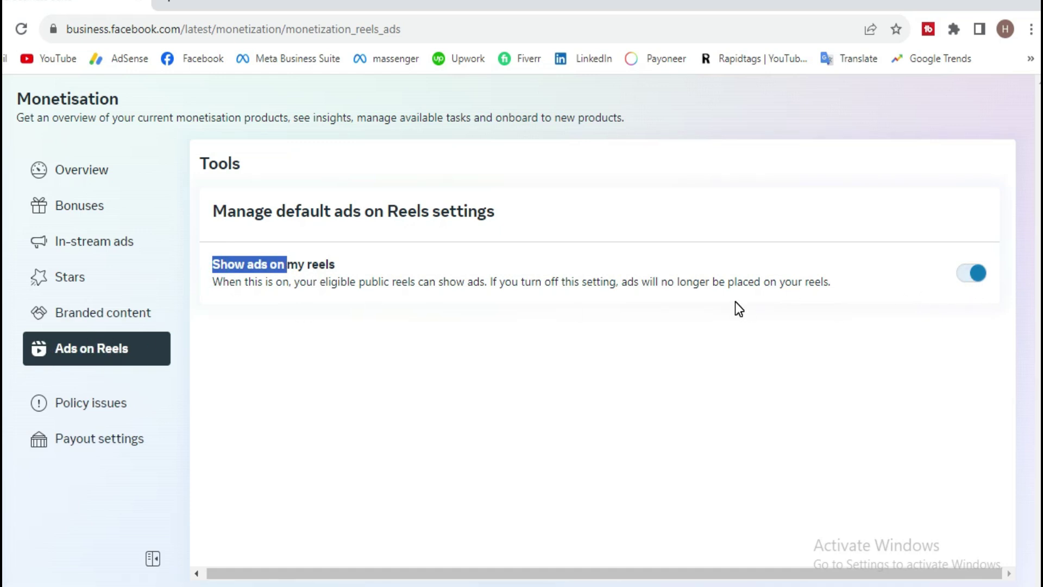
left_click(268, 260)
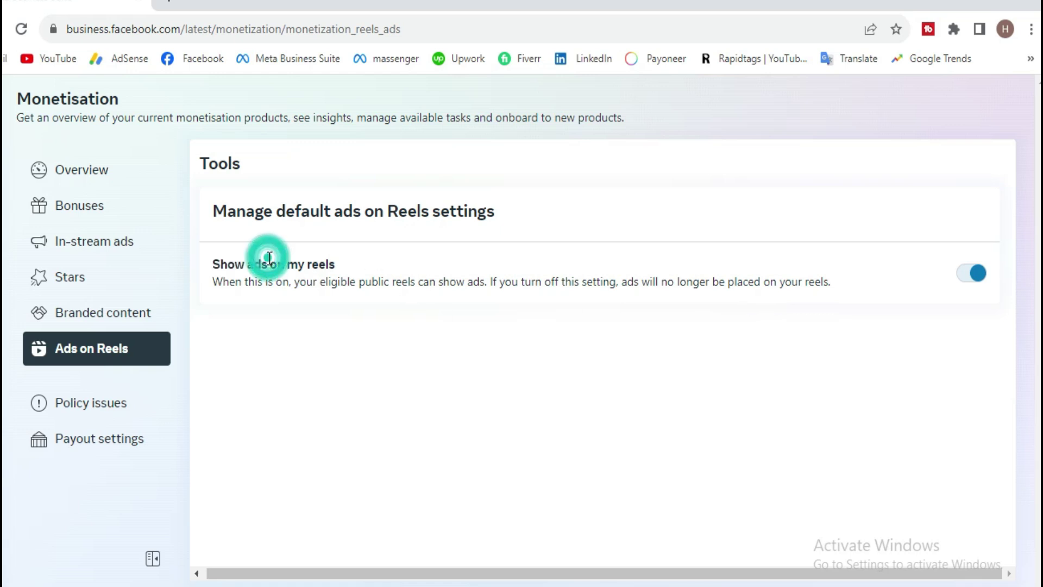
triple_click(216, 265)
left_click_drag(830, 271, 850, 285)
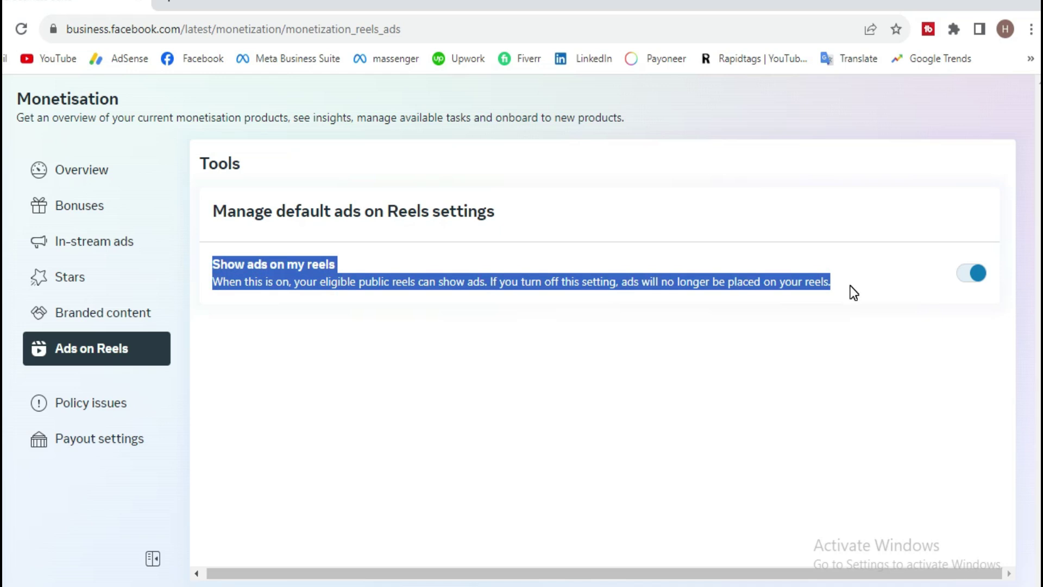
left_click(618, 367)
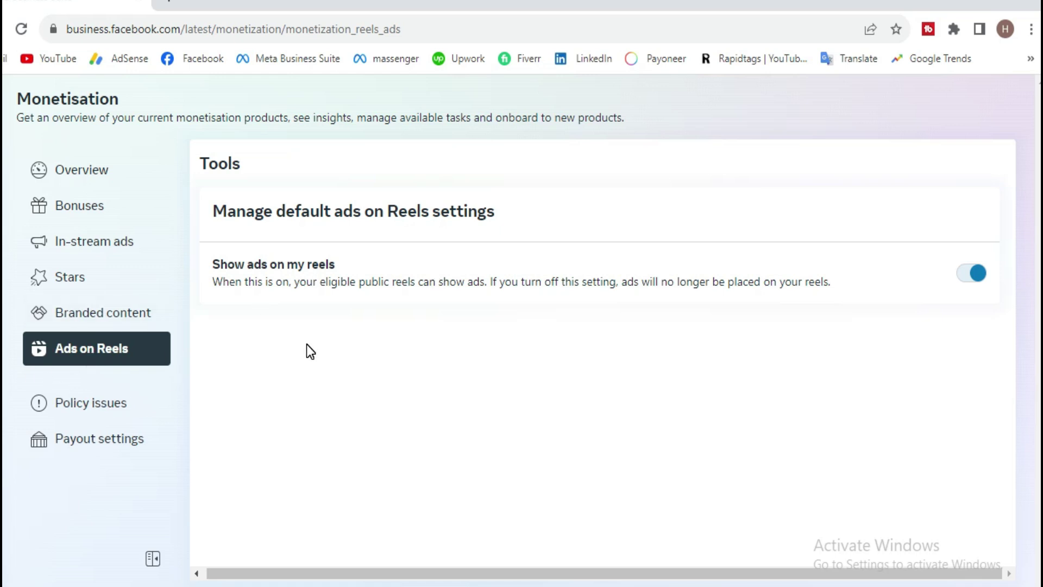
left_click_drag(223, 263, 852, 293)
left_click(853, 293)
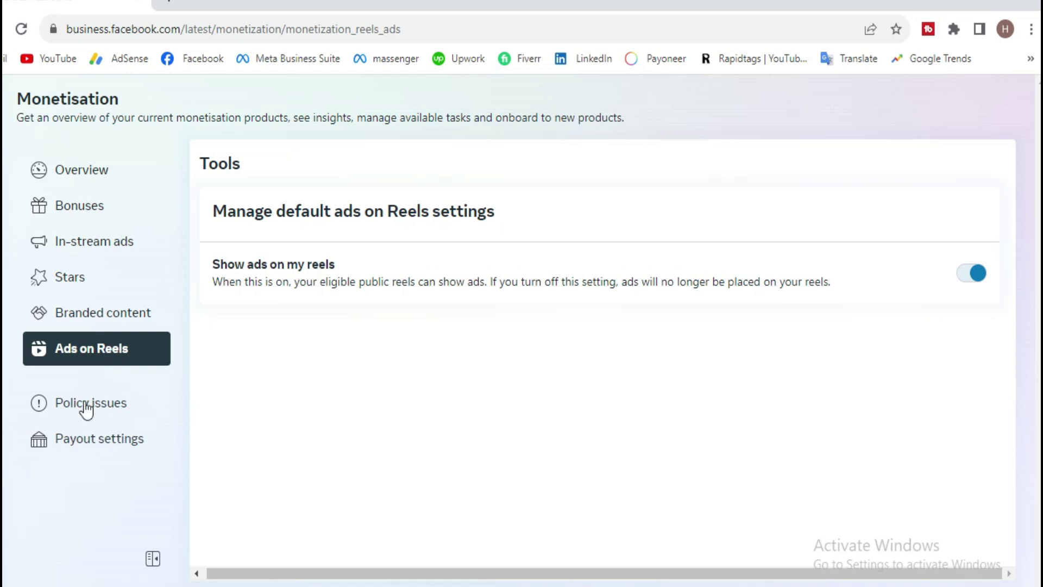